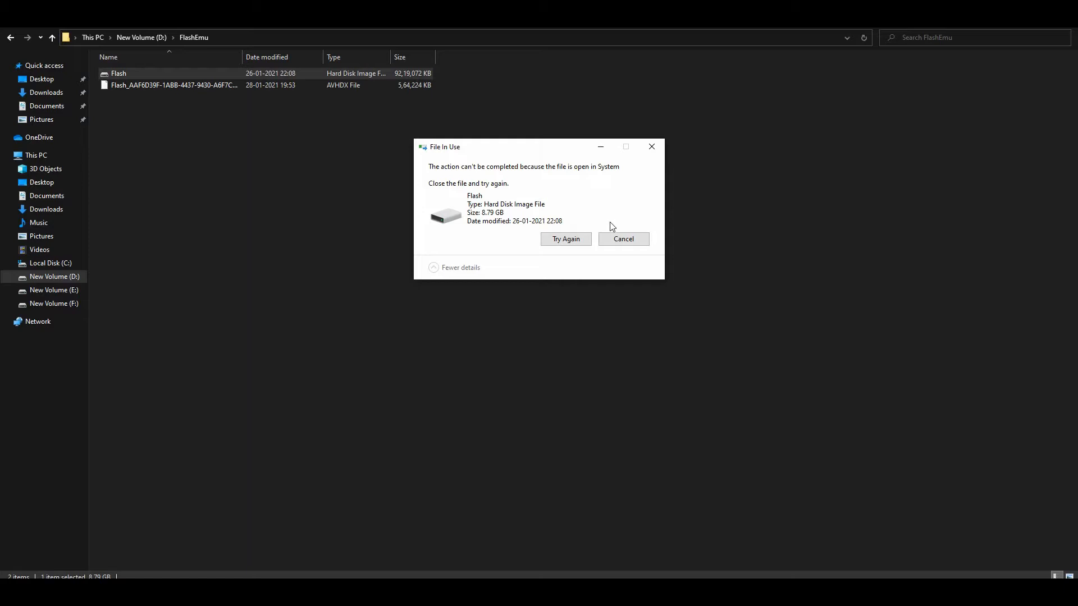
# Dismiss the file-in-use message, turn off the "windows 10x preview" virtual machine from its Hyper-V connection window, and close that window
pyautogui.click(618, 238)
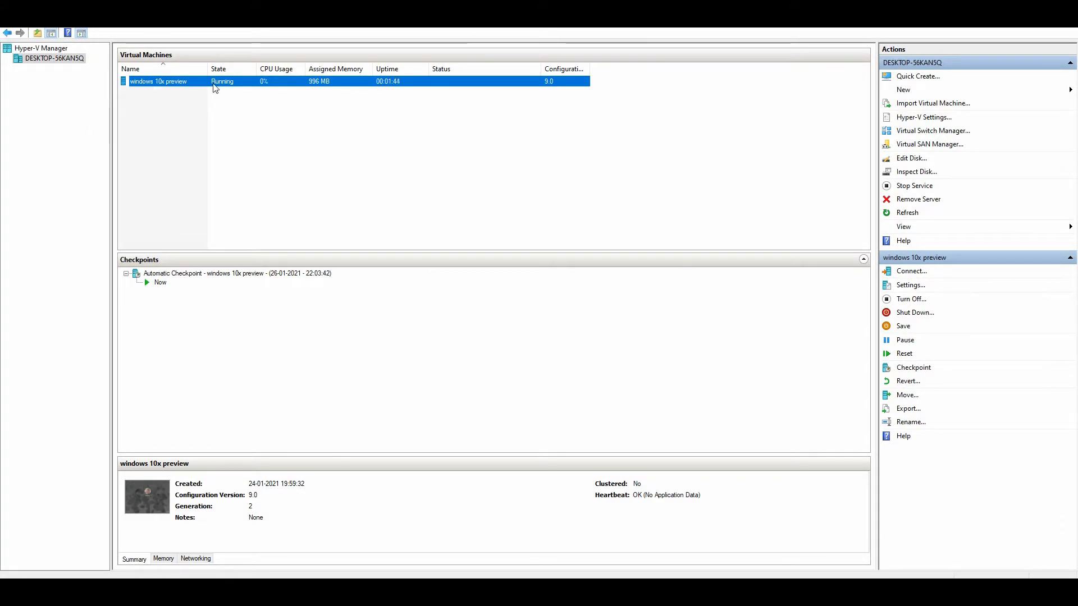
pyautogui.rightClick(234, 81)
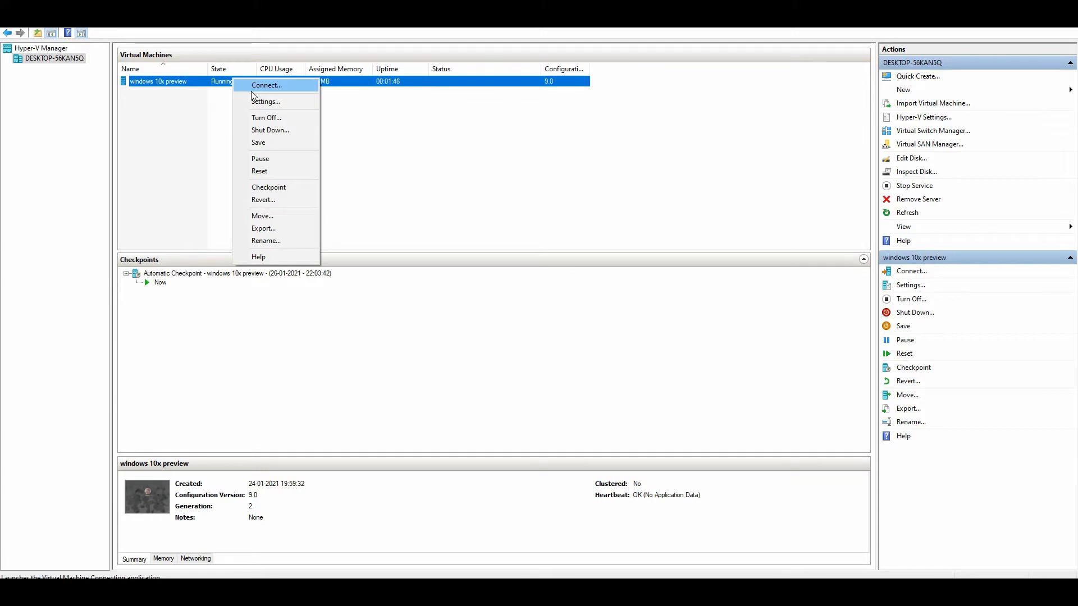
pyautogui.click(251, 91)
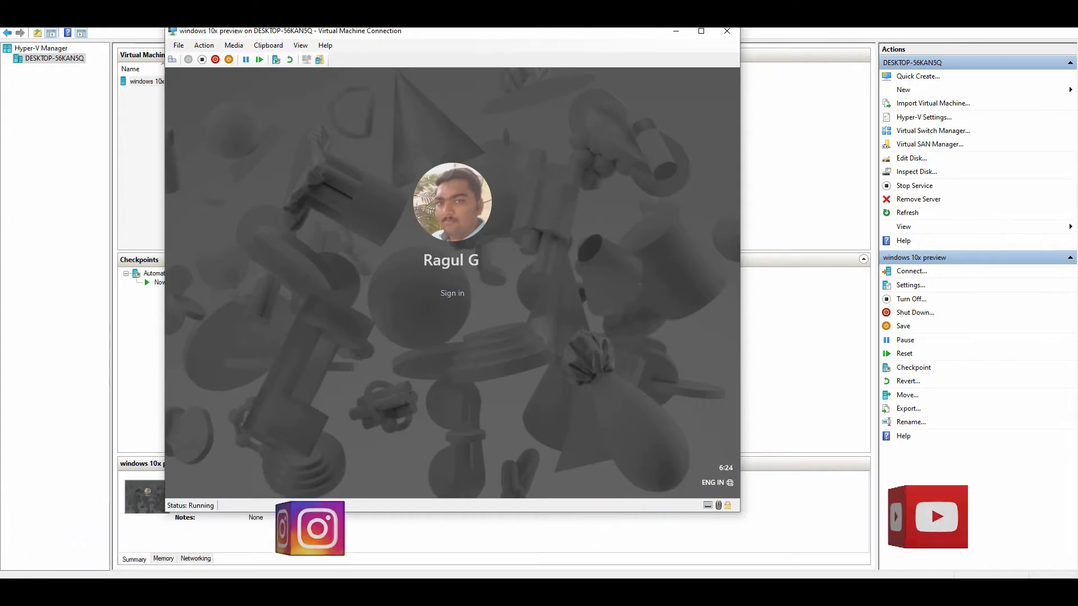
pyautogui.click(203, 46)
pyautogui.click(223, 74)
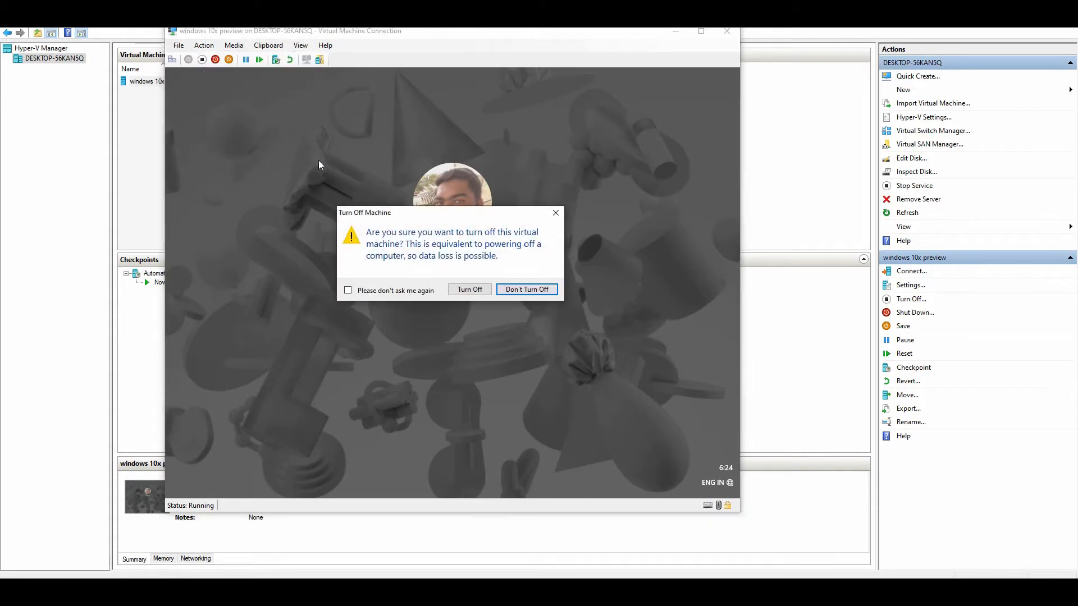
pyautogui.click(471, 294)
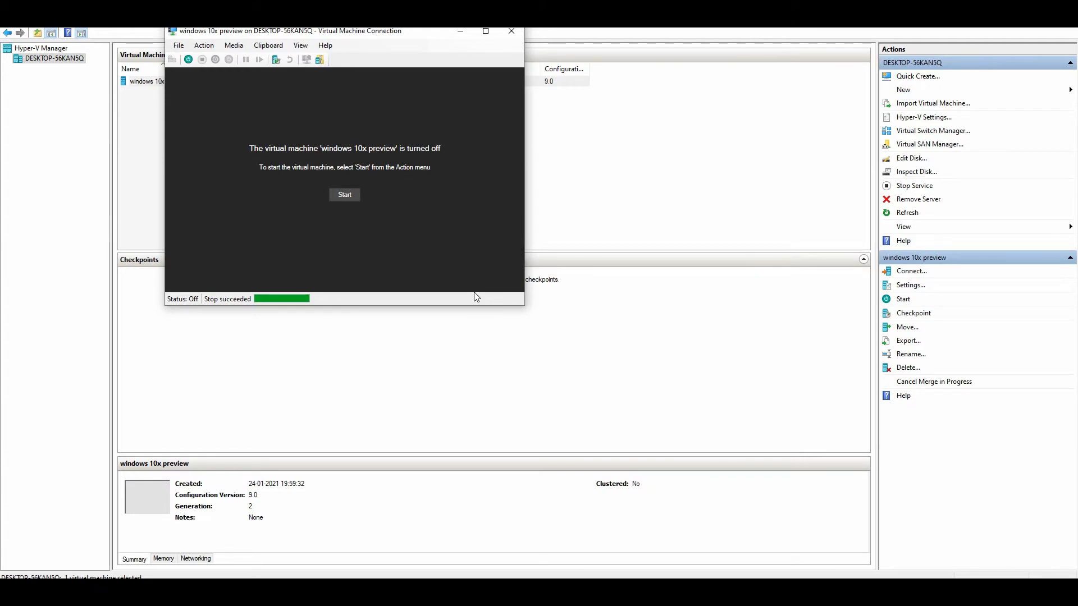
pyautogui.click(511, 31)
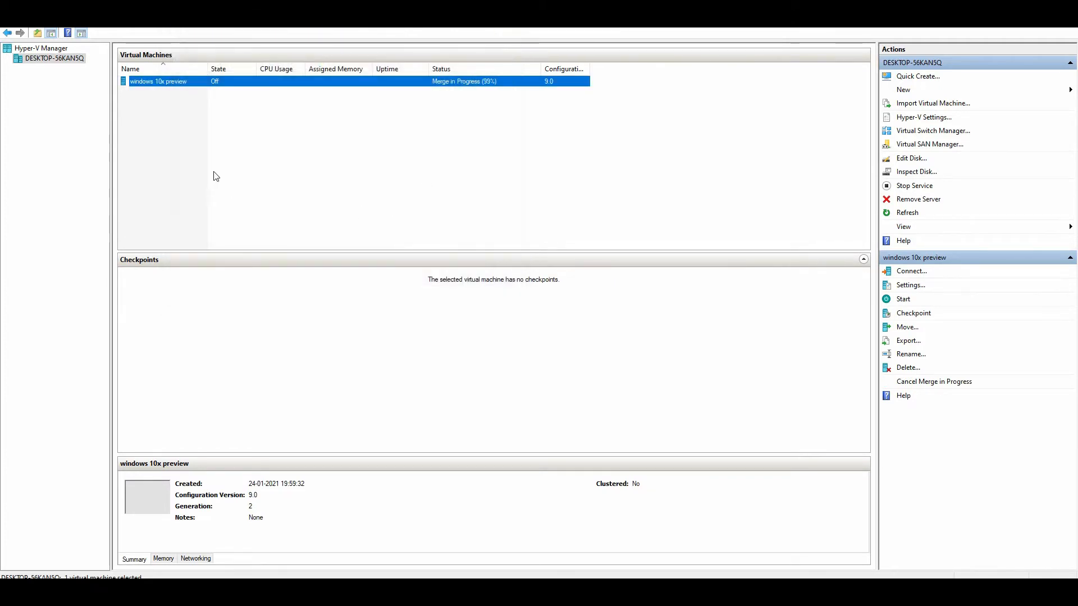
# Delete the "windows 10x preview" virtual machine from Hyper-V Manager and confirm the deletion
pyautogui.rightClick(243, 84)
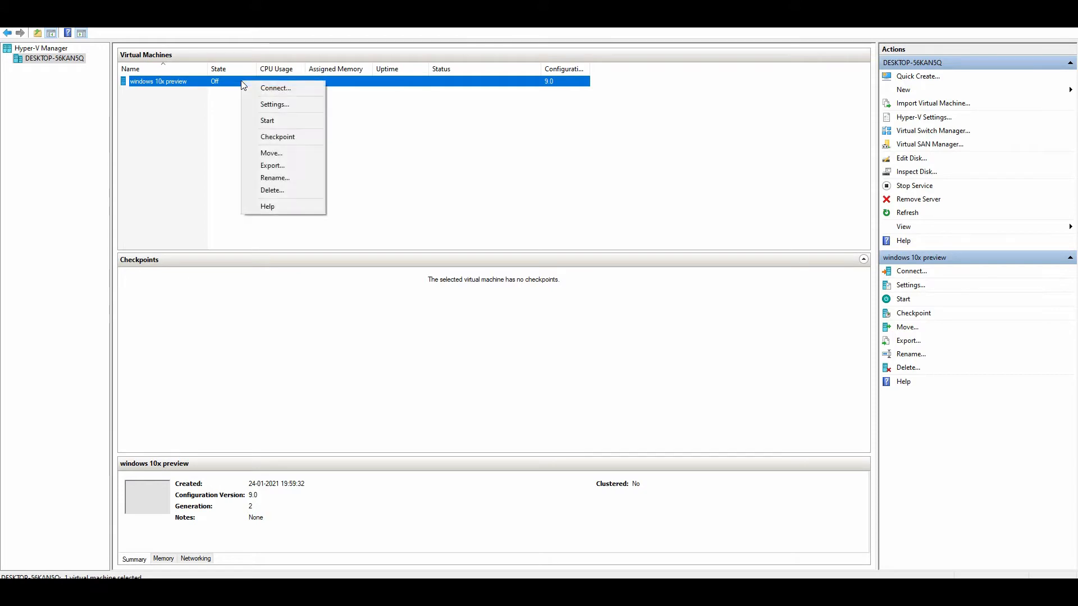
pyautogui.click(291, 191)
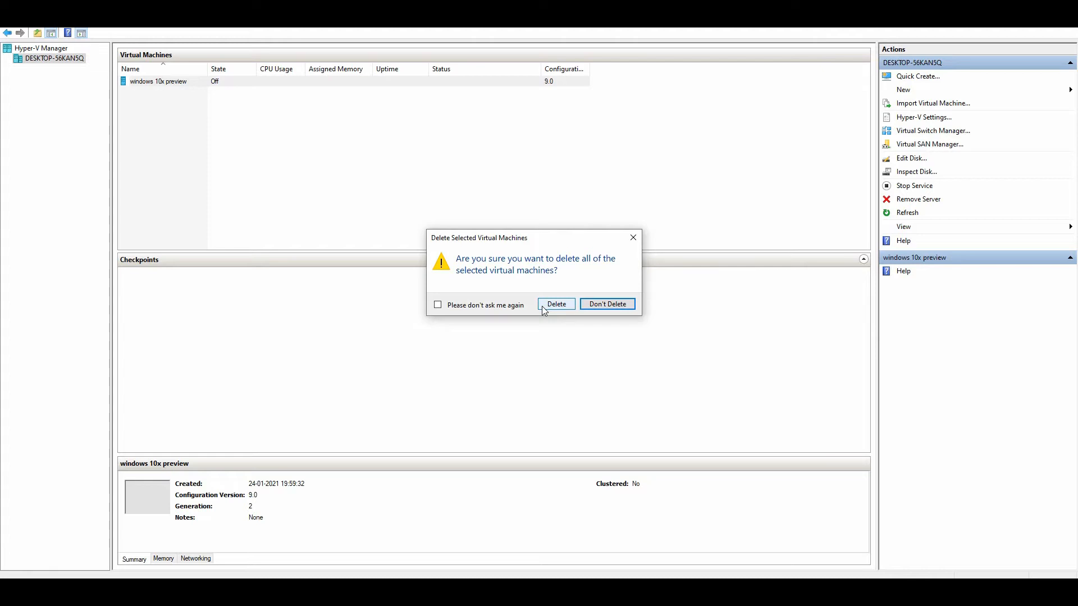
pyautogui.click(543, 307)
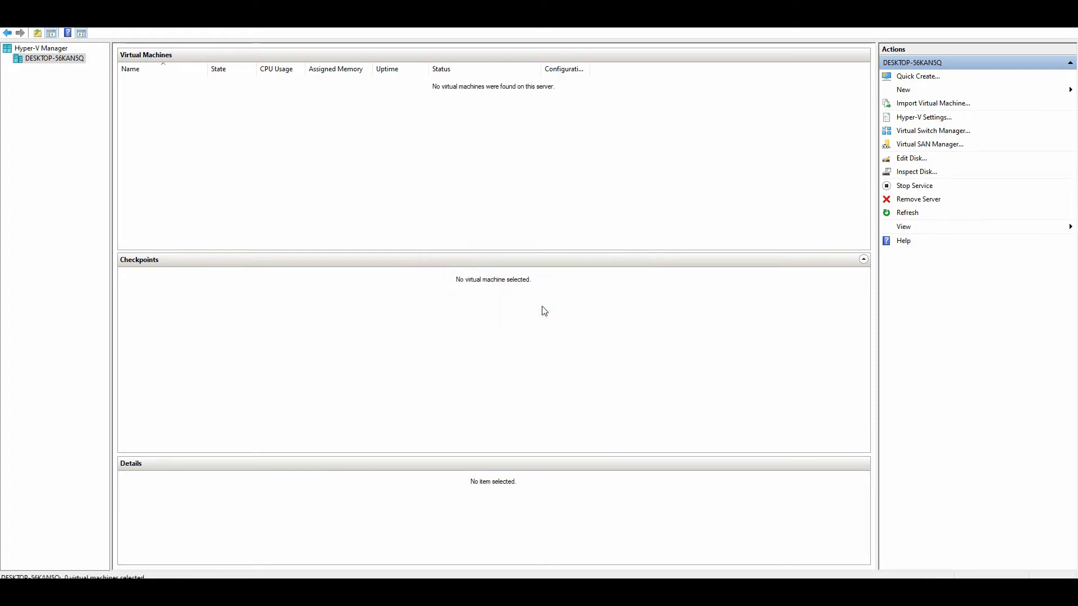
# Exit Hyper-V Manager and refresh the desktop
pyautogui.click(13, 23)
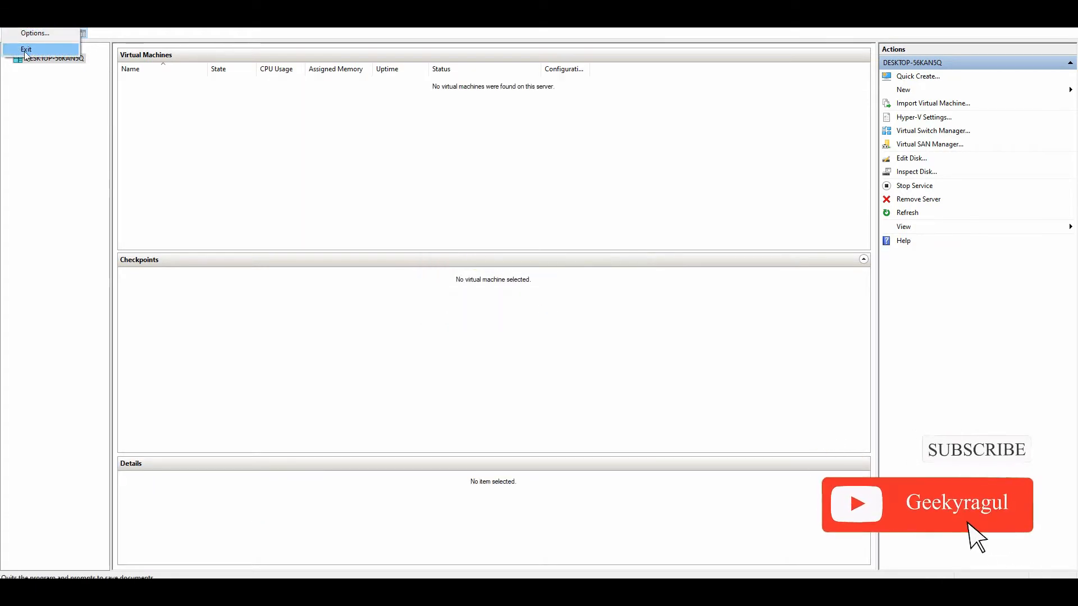
pyautogui.click(25, 49)
pyautogui.rightClick(328, 220)
pyautogui.click(362, 250)
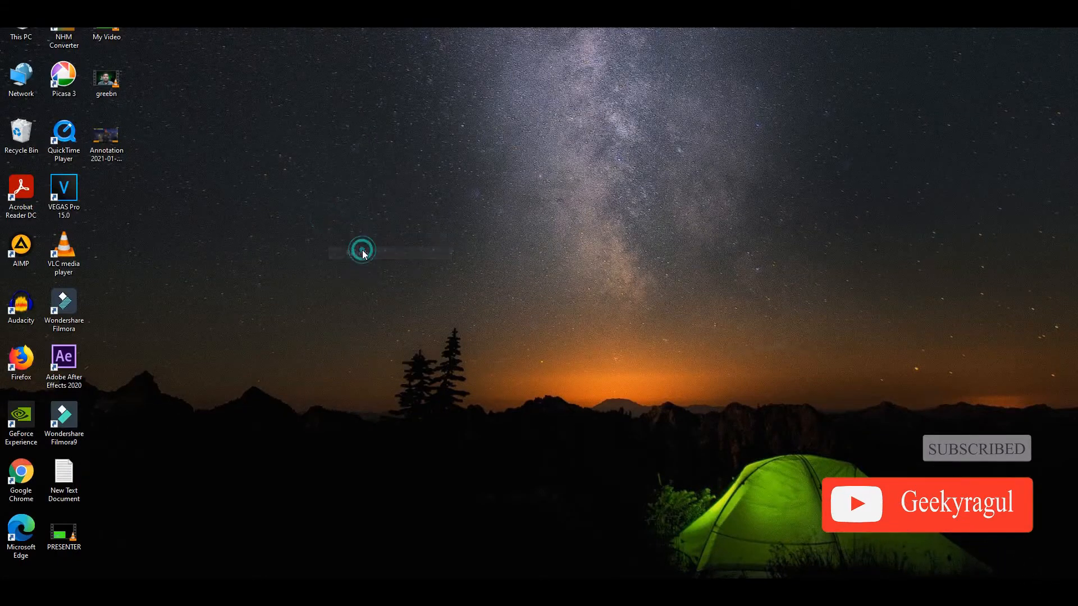
# Check the disks and volumes in Computer Management's Disk Management for a leftover virtual disk, and close it
pyautogui.rightClick(29, 34)
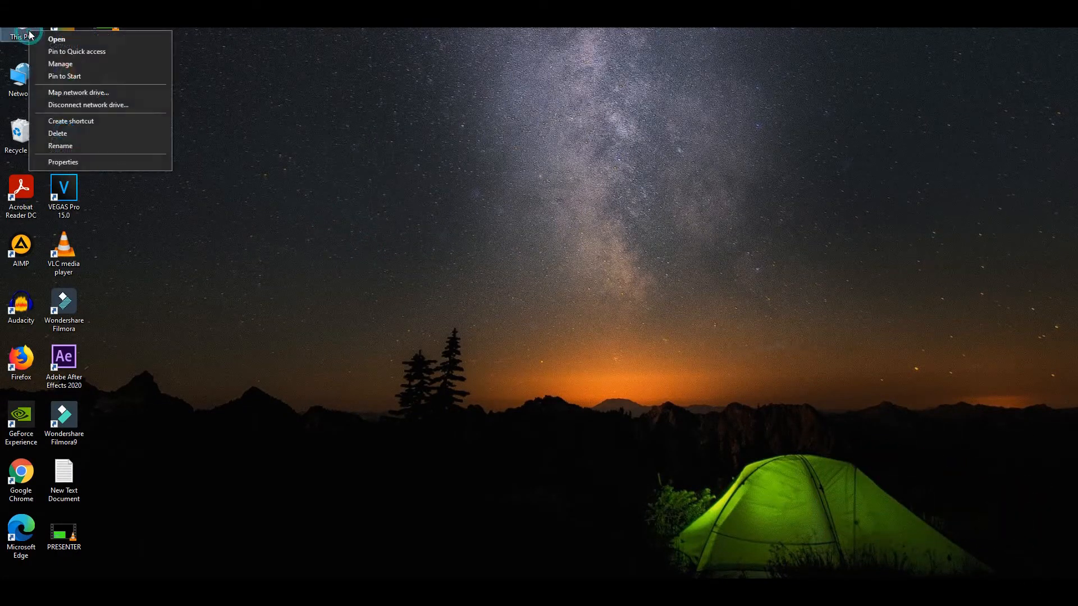
pyautogui.click(40, 70)
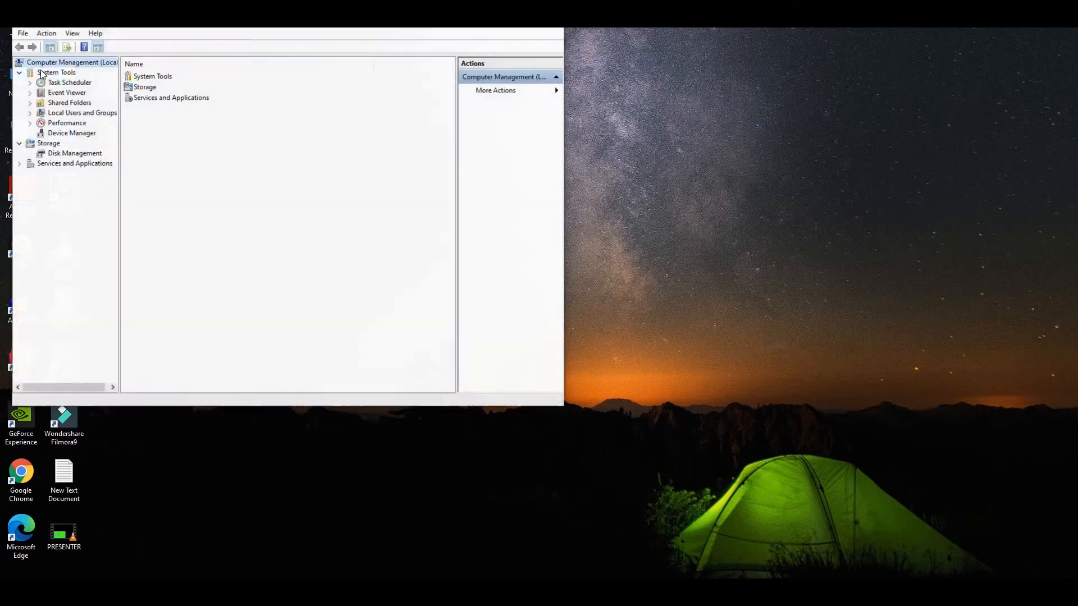
pyautogui.click(524, 19)
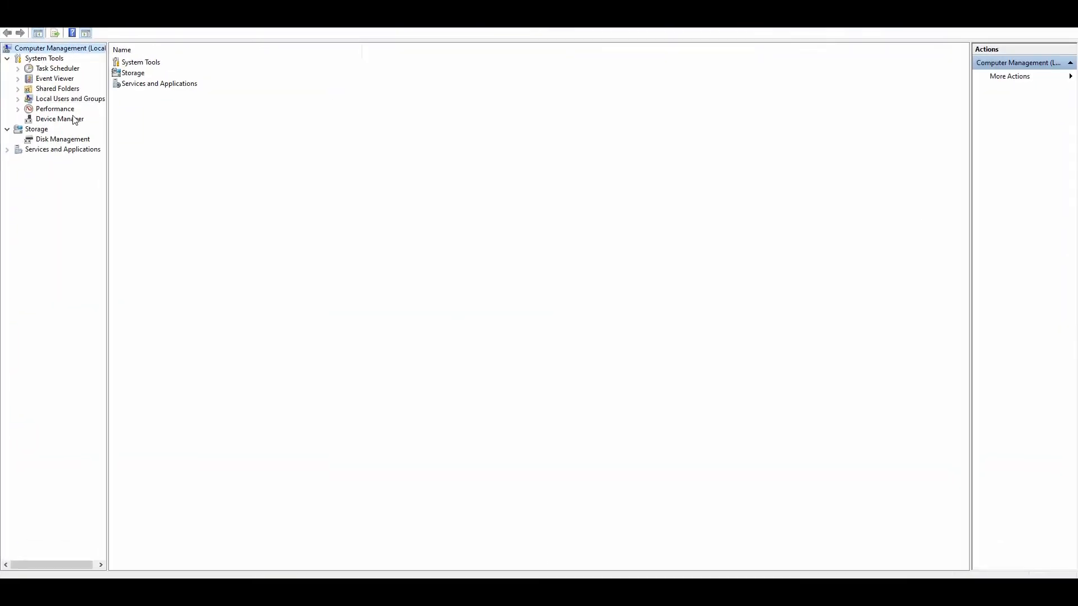
pyautogui.click(72, 143)
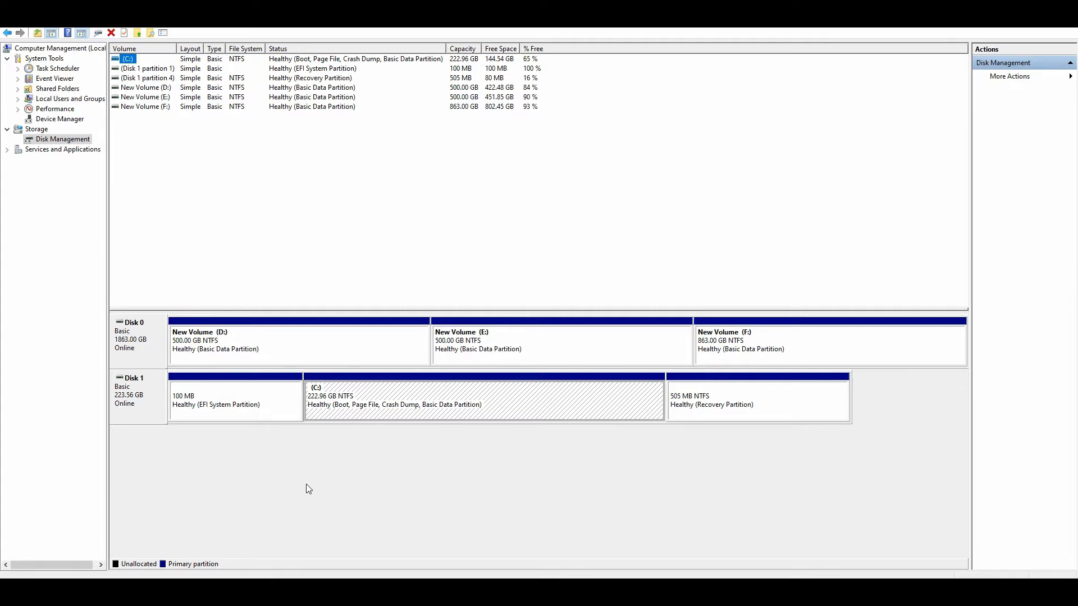
pyautogui.rightClick(131, 414)
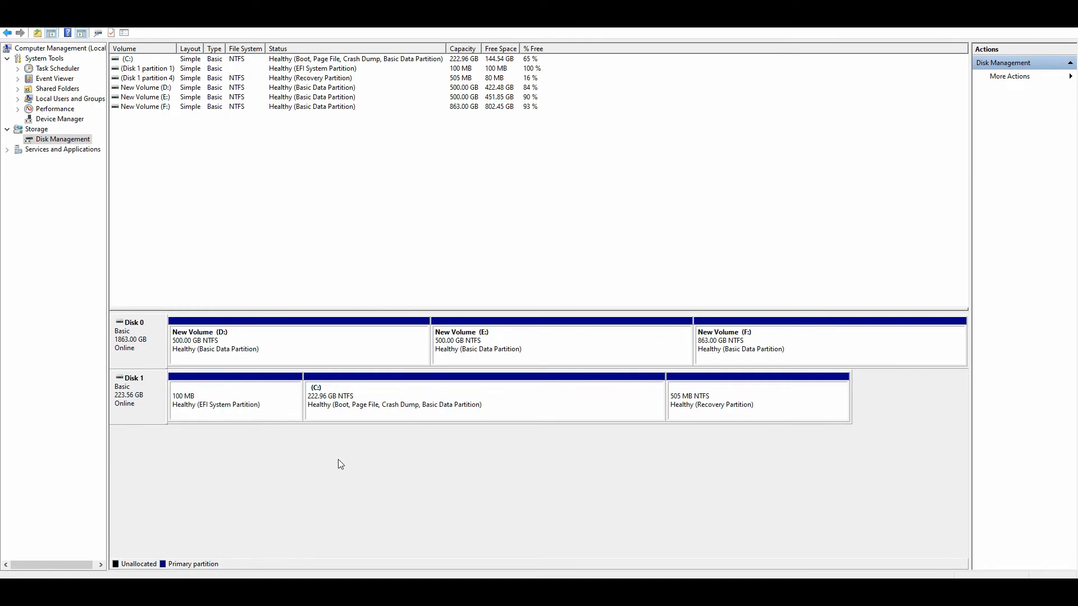
pyautogui.click(1064, 7)
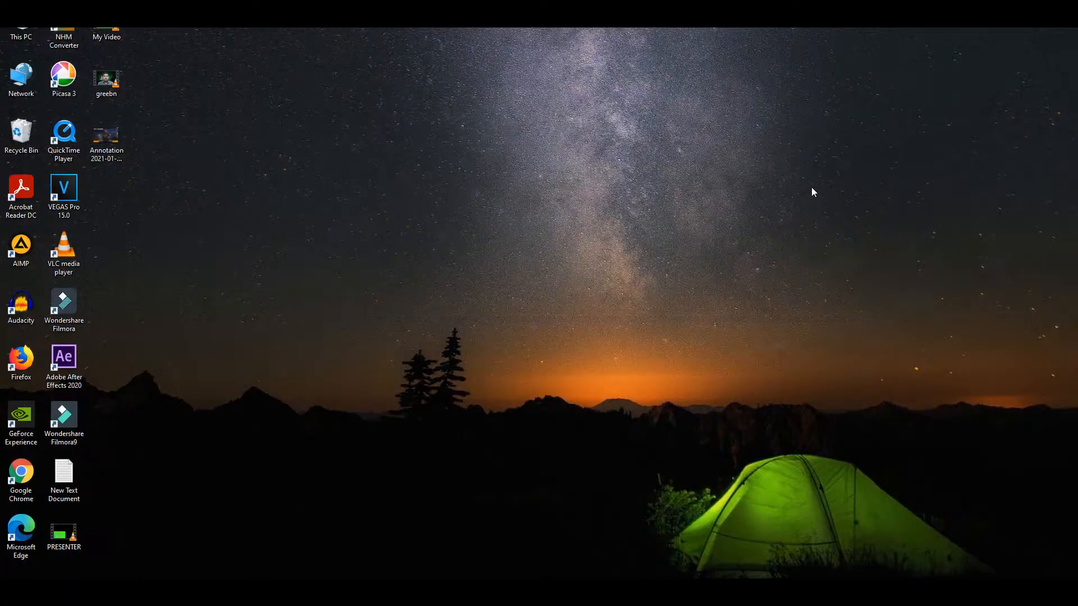
# Delete the Flash hard disk image from the FlashEmu folder on drive D:, along with the FlashEmu folder itself
pyautogui.click(269, 595)
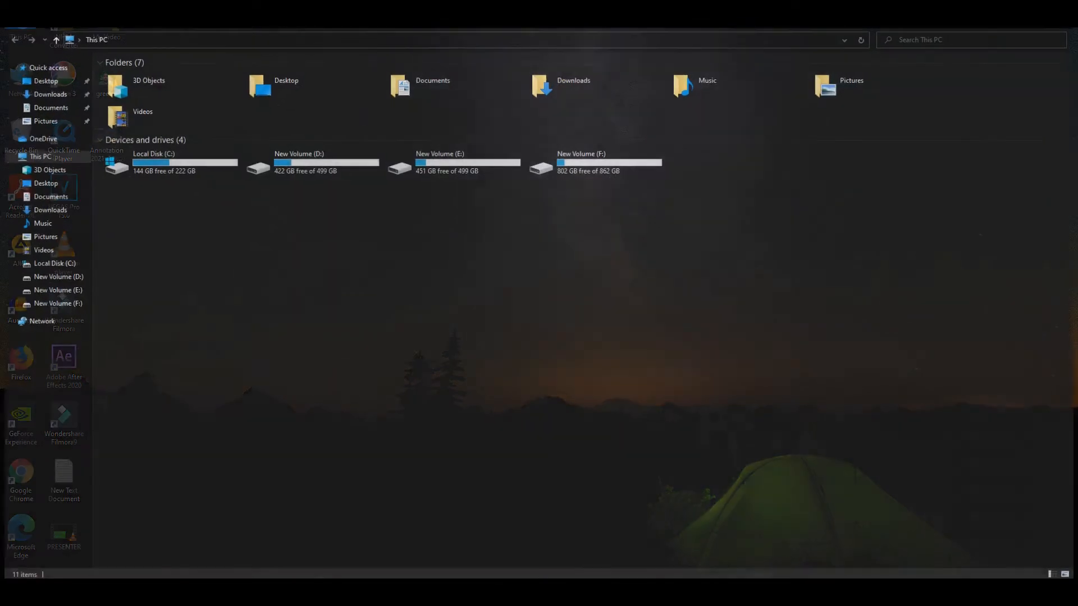
pyautogui.click(327, 167)
pyautogui.doubleClick(327, 167)
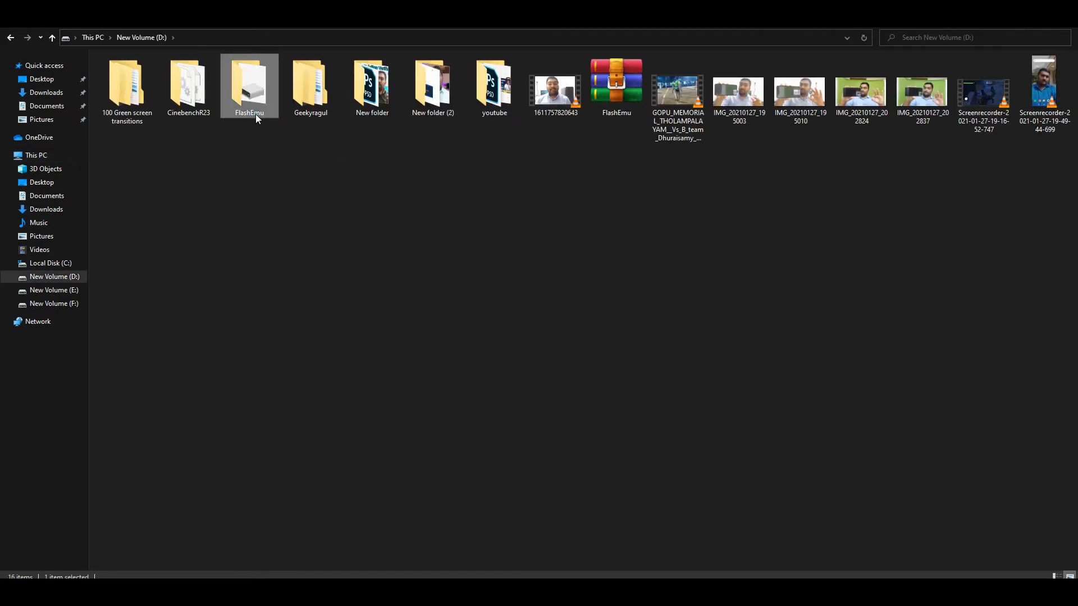
pyautogui.doubleClick(255, 113)
pyautogui.click(222, 75)
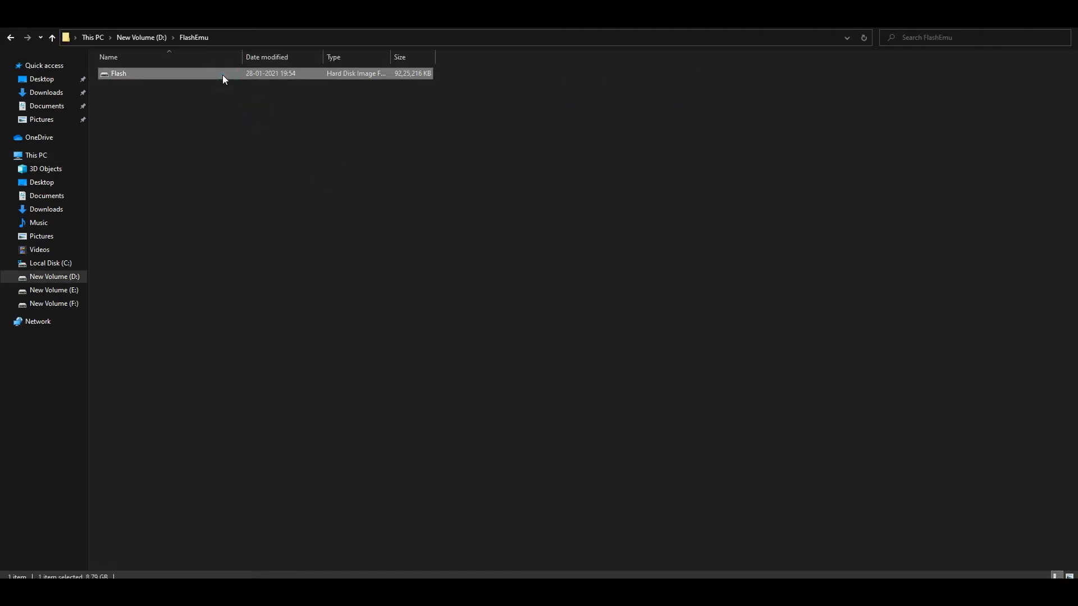
pyautogui.press('Delete')
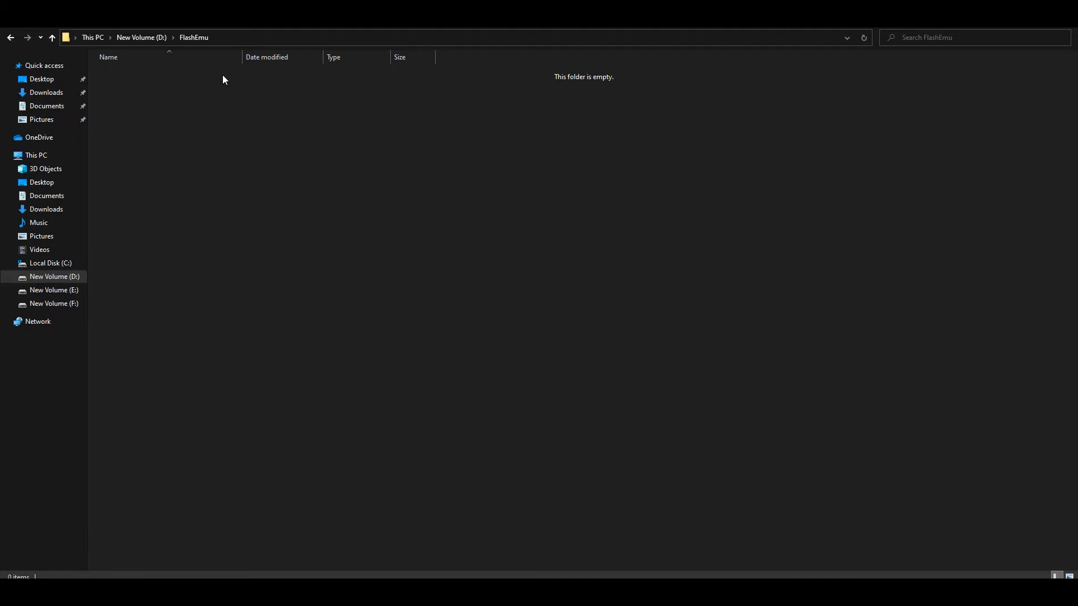
pyautogui.press('BackSpace')
pyautogui.press('Delete')
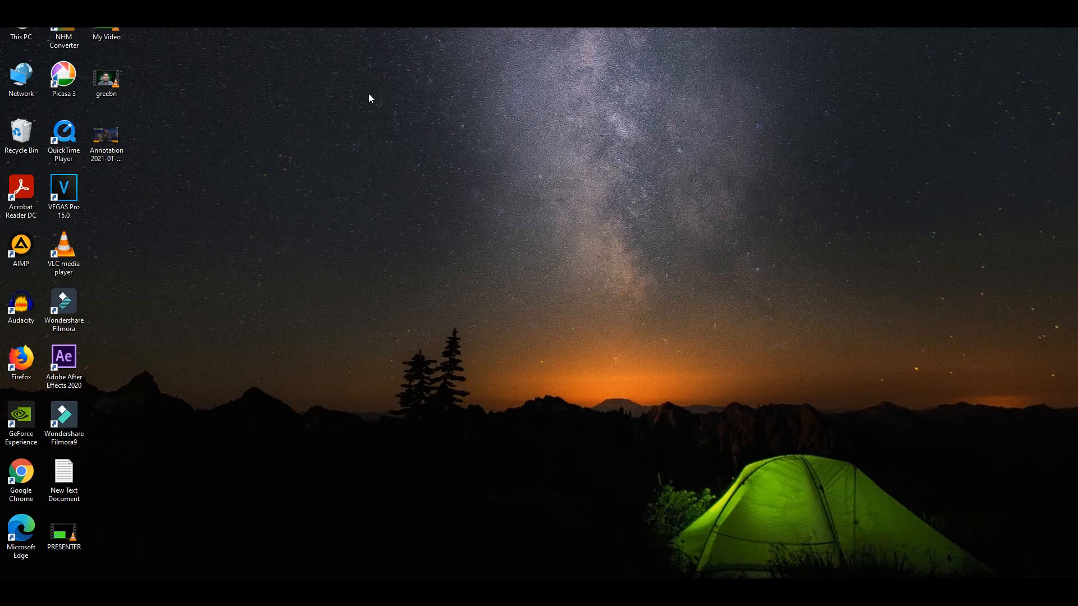
# Open the Windows Features dialog through a previously used Run command and maximize it
pyautogui.press('super+r')
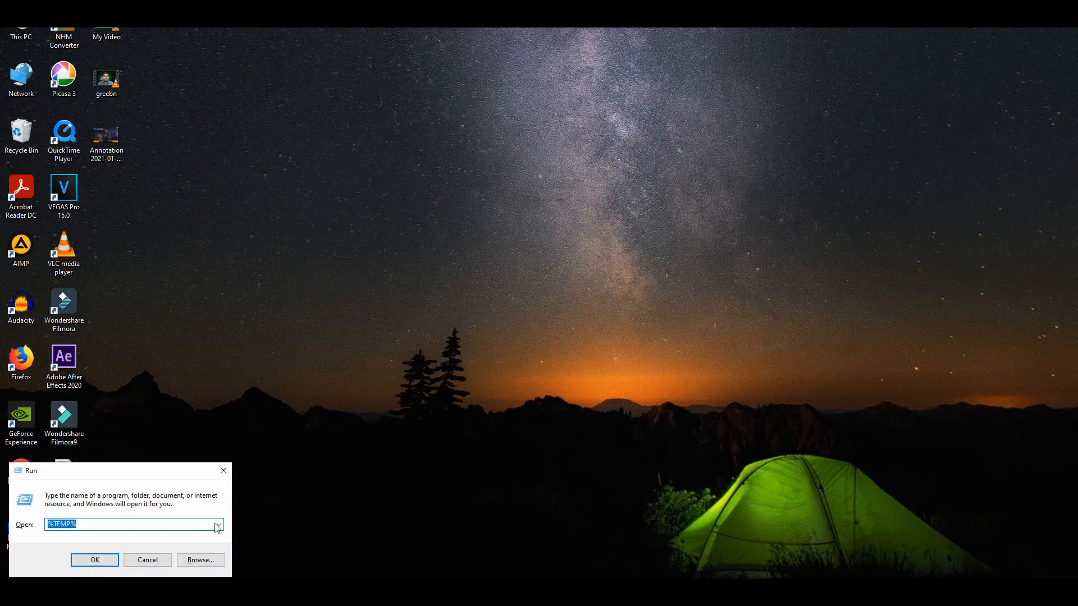
pyautogui.click(219, 525)
pyautogui.click(213, 539)
pyautogui.click(100, 561)
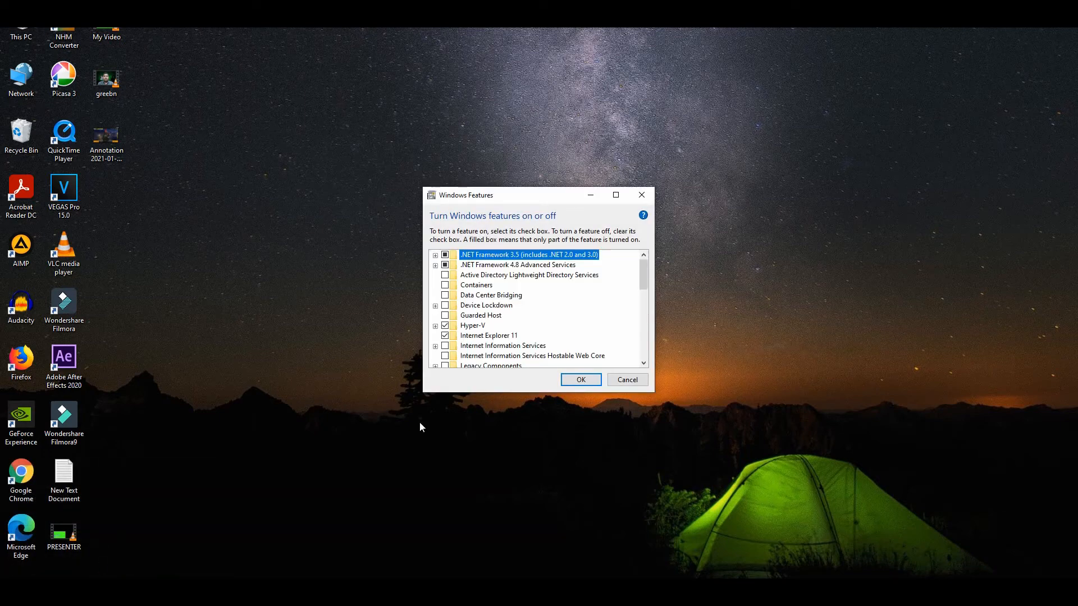
pyautogui.click(623, 196)
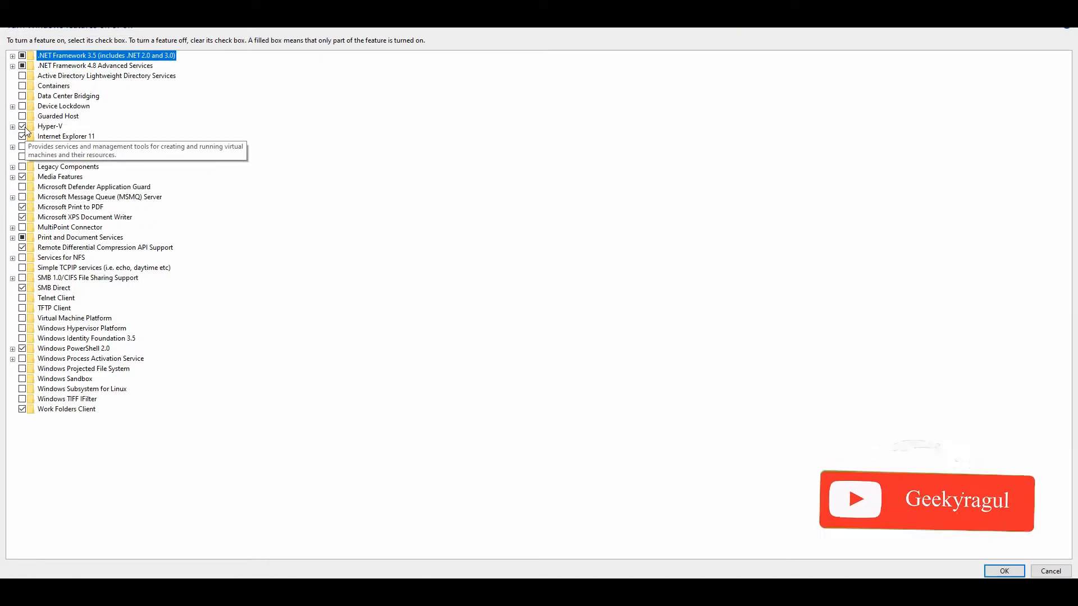
# Turn off the Hyper-V feature with its management tools and platform, apply the change, and decline the restart
pyautogui.doubleClick(25, 128)
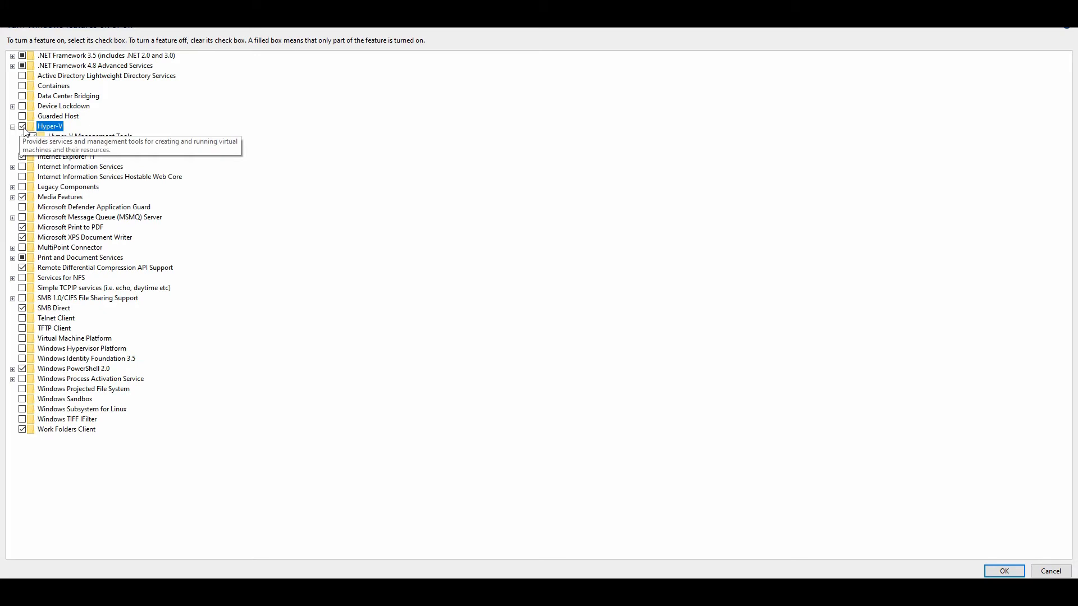
pyautogui.click(22, 126)
pyautogui.click(23, 127)
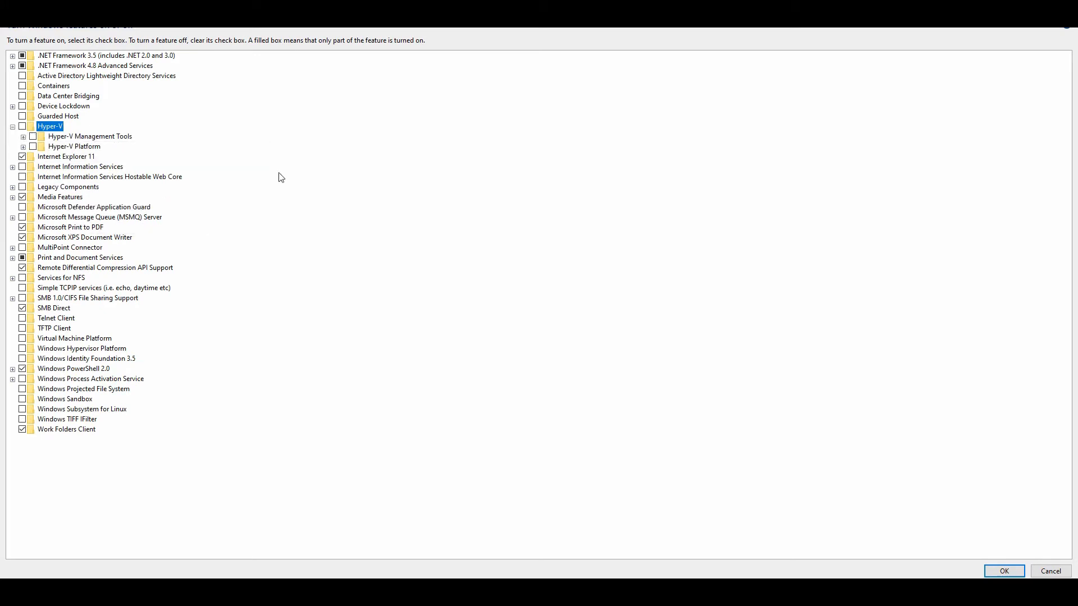
pyautogui.click(1008, 567)
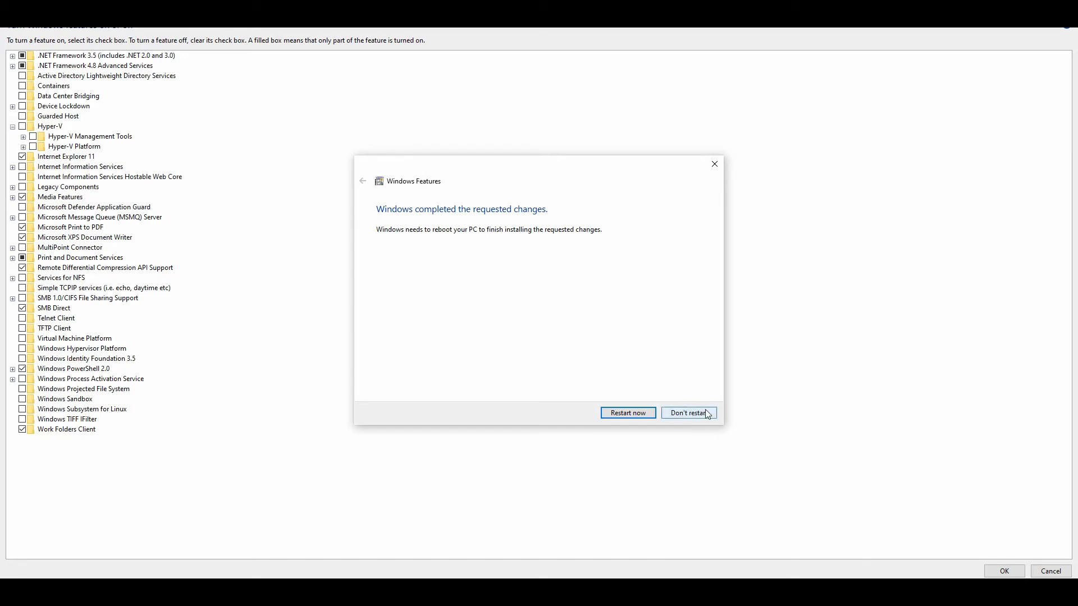
pyautogui.click(689, 413)
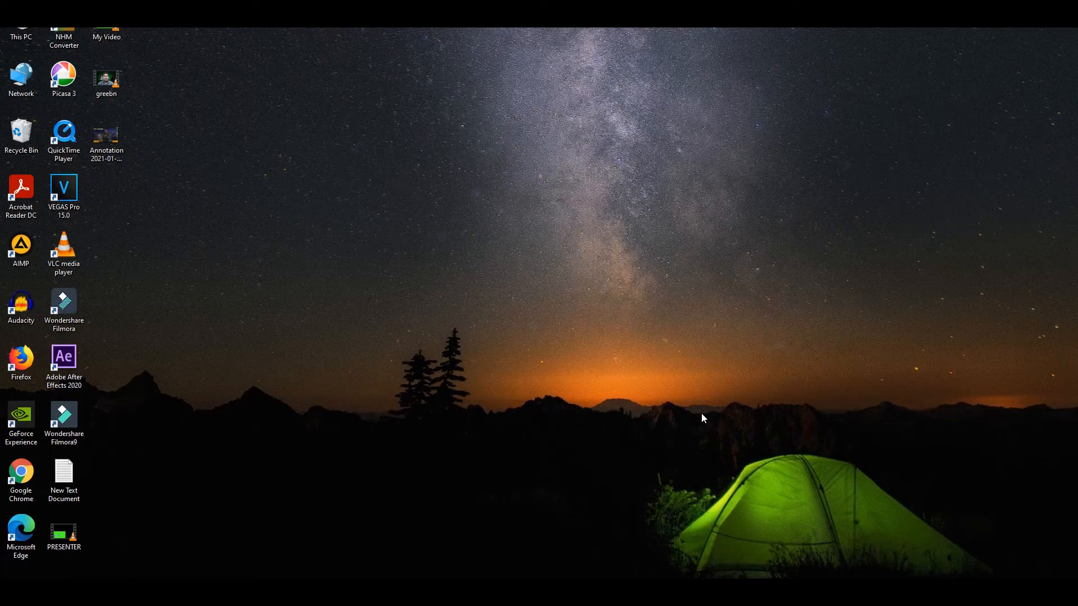